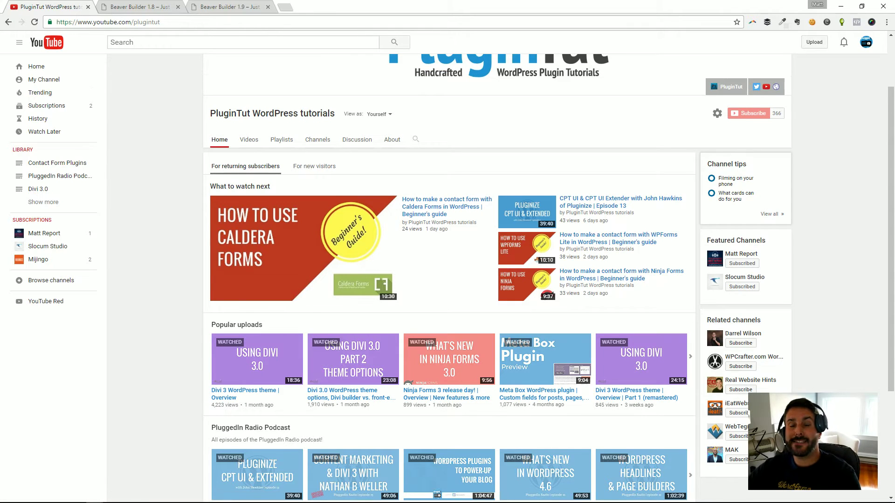
# Bring up the Beaver Builder 1.9 page and scroll through its content.
pyautogui.scroll(2, 503, 185)
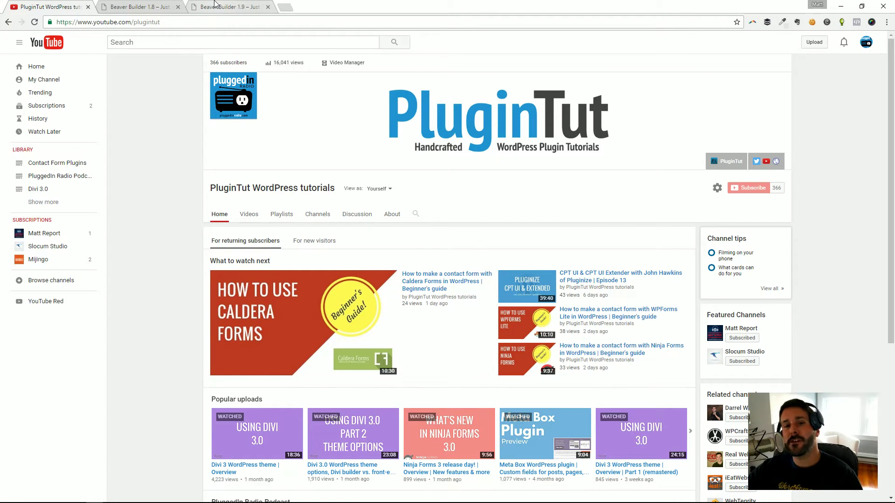
pyautogui.click(215, 4)
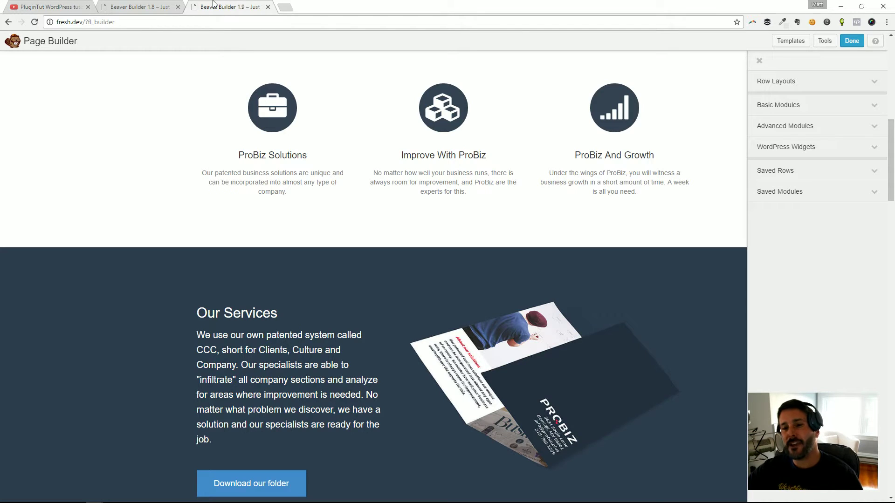
pyautogui.scroll(10, 437, 238)
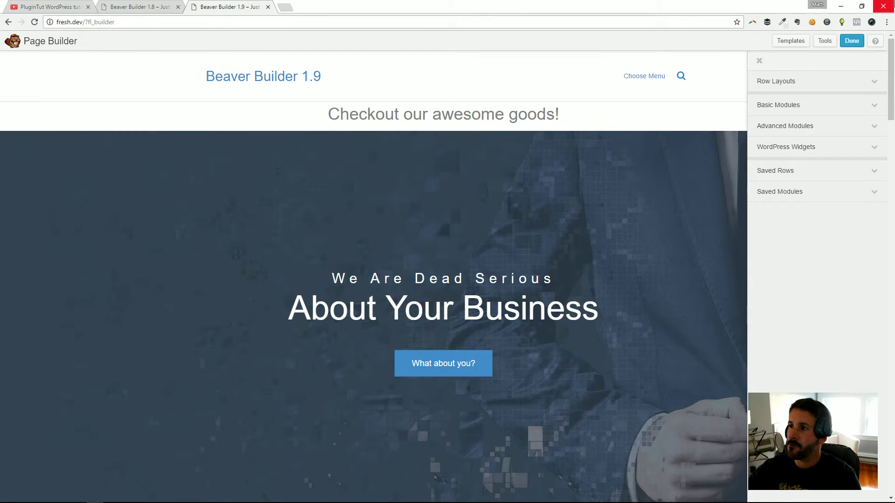
pyautogui.scroll(-4, 347, 74)
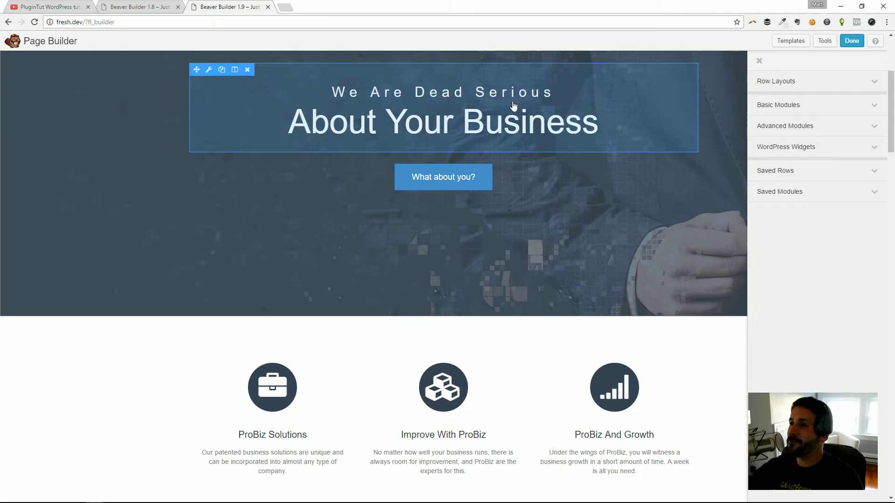
pyautogui.scroll(4, 427, 152)
# Open the add-content panel on the 1.8 page for comparison, then return to 1.9.
pyautogui.click(173, 6)
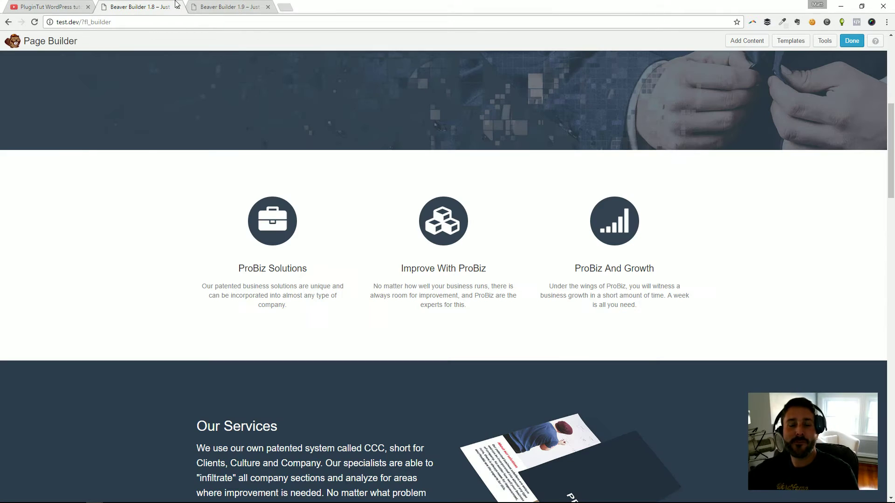
pyautogui.scroll(7, 311, 127)
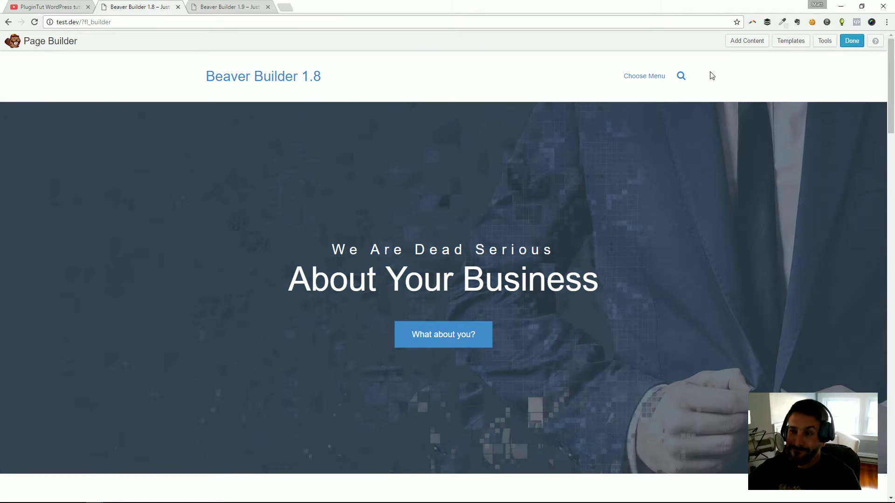
pyautogui.click(746, 41)
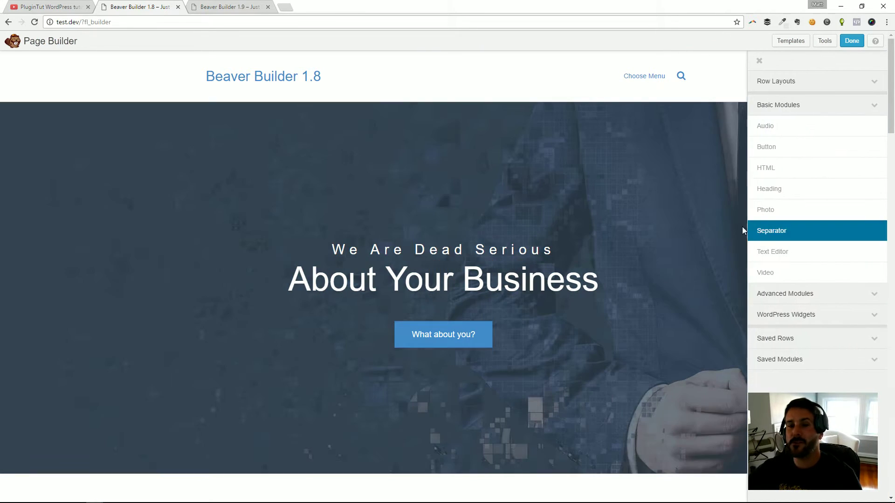
pyautogui.scroll(-8, 416, 172)
pyautogui.scroll(2, 485, 139)
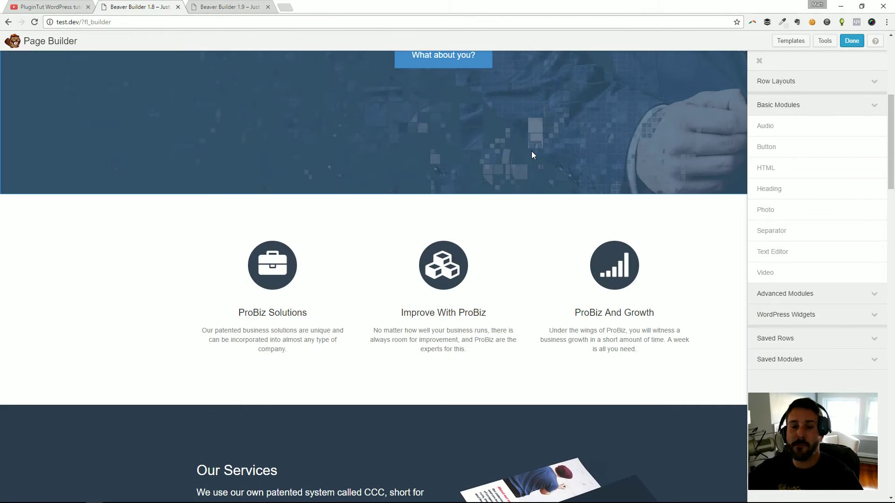
pyautogui.click(217, 7)
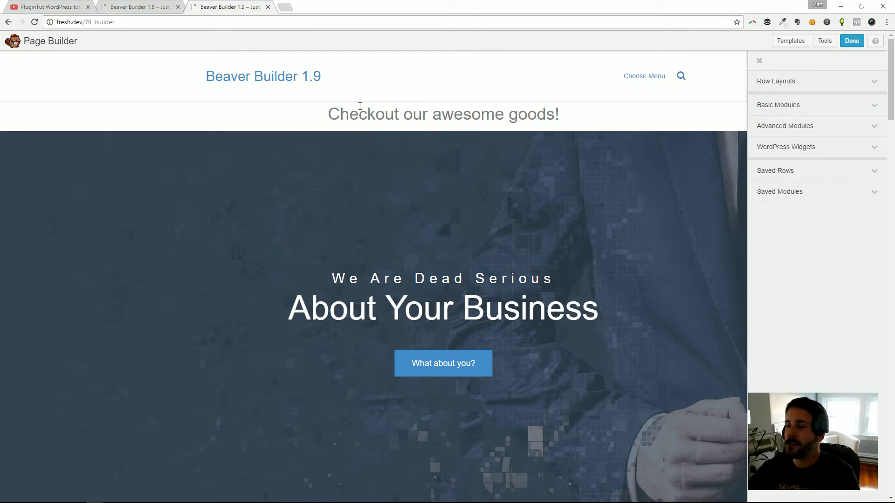
# Drag the ProBiz Solutions column past 'ProBiz And Growth' to the row's far right.
pyautogui.scroll(-5, 443, 158)
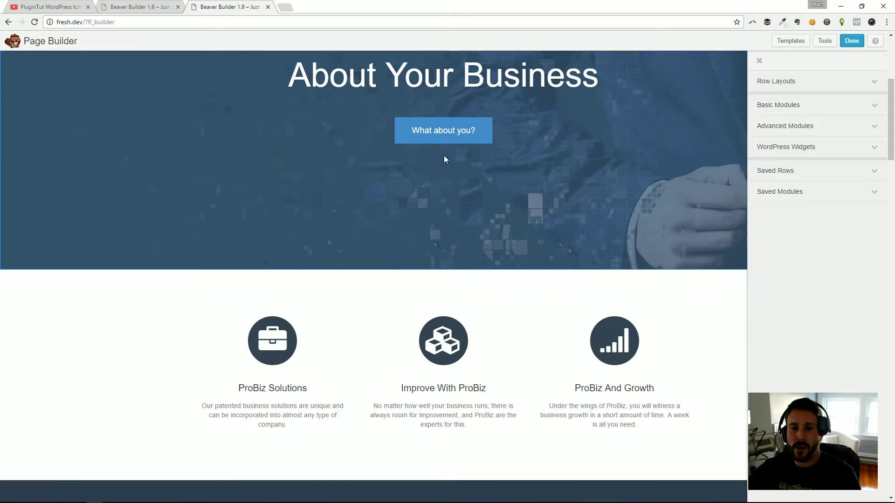
pyautogui.scroll(-2, 282, 299)
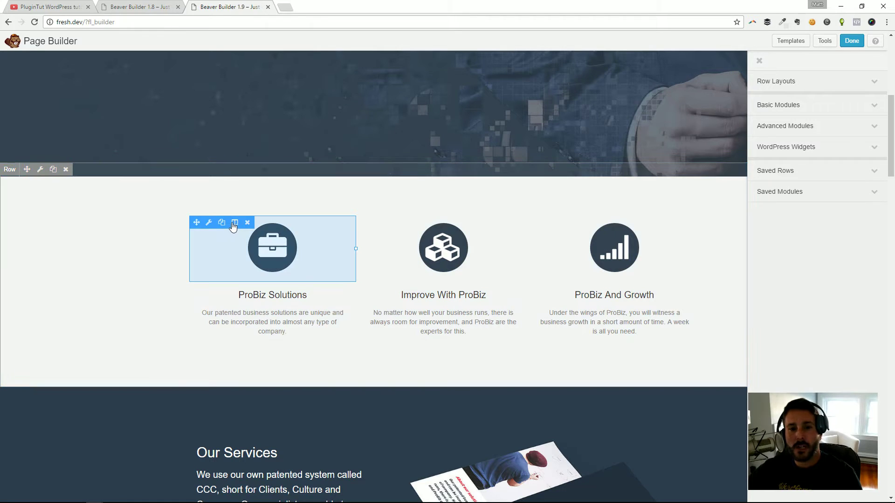
pyautogui.moveTo(233, 226)
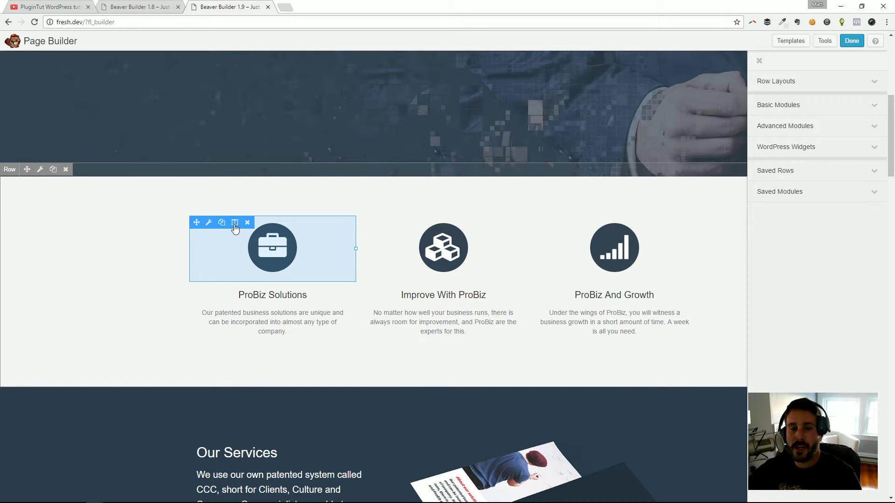
pyautogui.moveTo(241, 236); pyautogui.dragTo(441, 261)
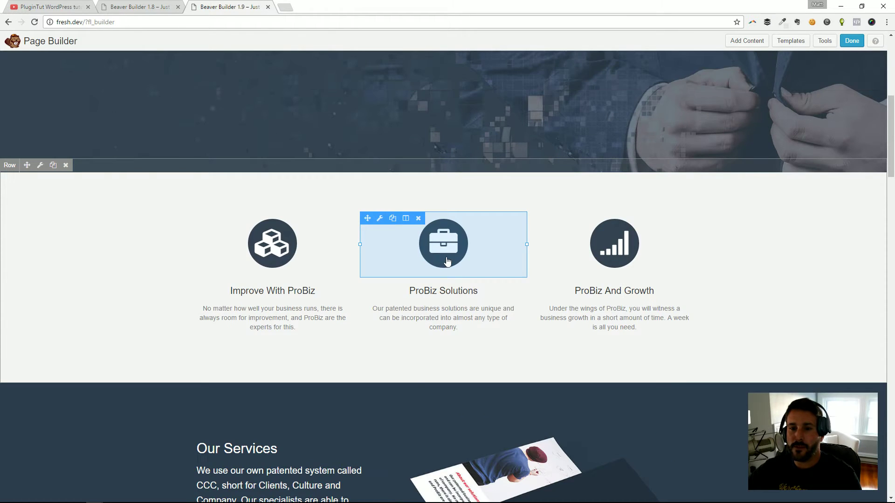
pyautogui.moveTo(407, 225)
pyautogui.moveTo(412, 232); pyautogui.dragTo(697, 245)
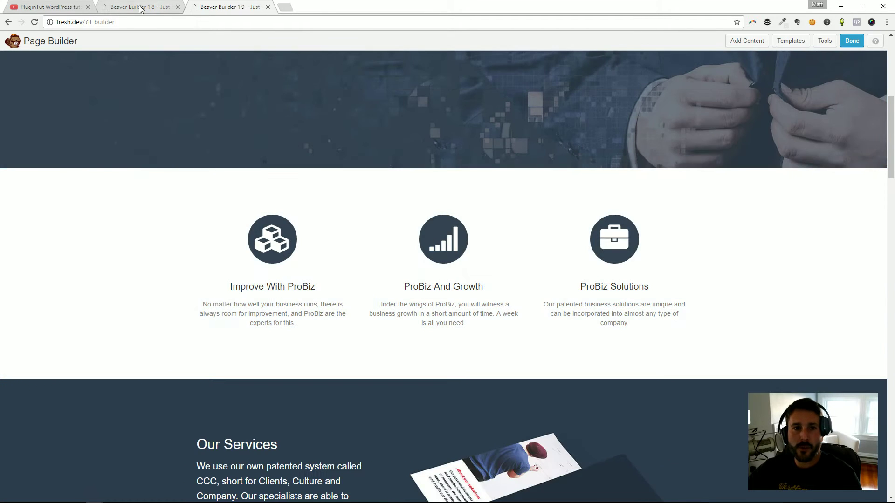
# Check the column menu on the 1.8 page, then go back to 1.9.
pyautogui.click(130, 6)
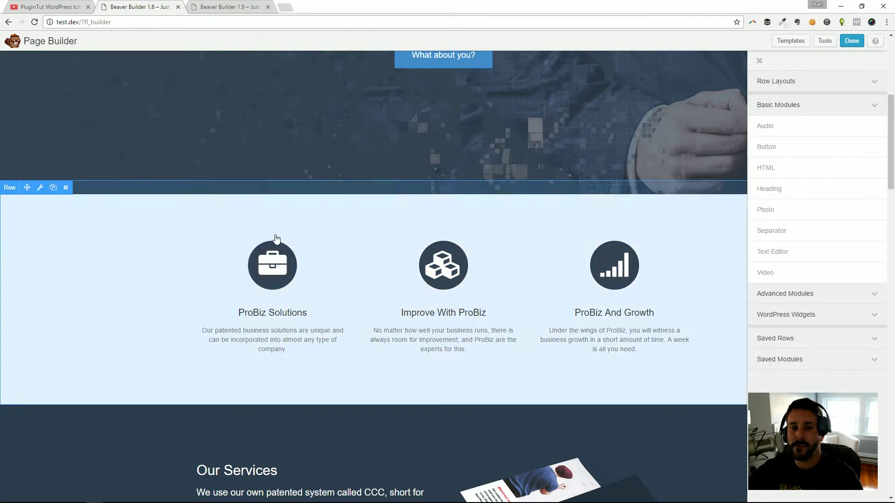
pyautogui.moveTo(234, 240)
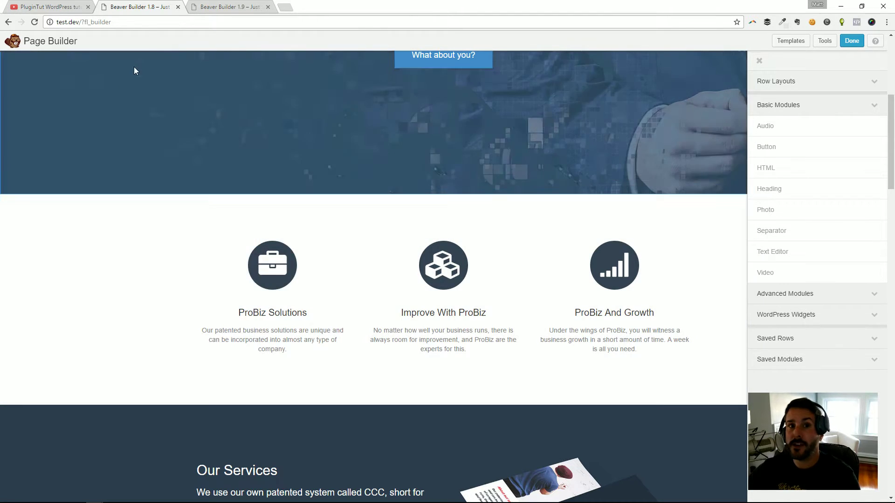
pyautogui.click(224, 6)
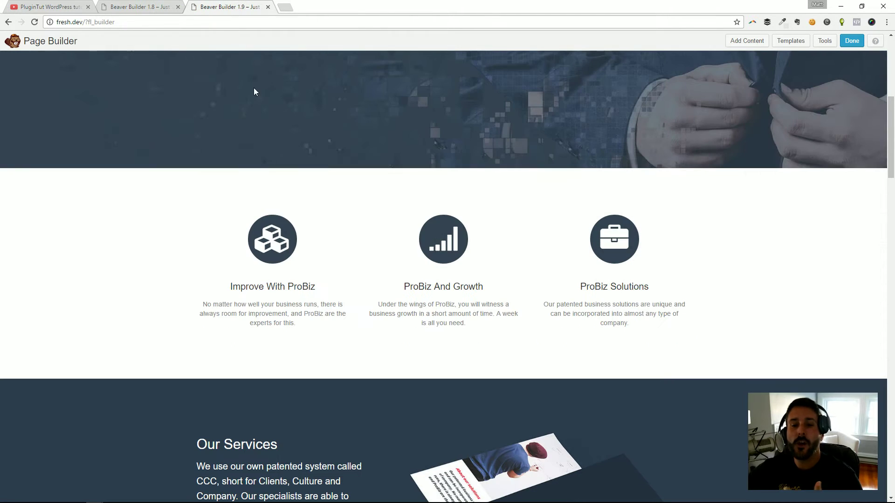
# Move ProBiz Solutions to the first slot and drag its divider right to widen it.
pyautogui.moveTo(276, 230)
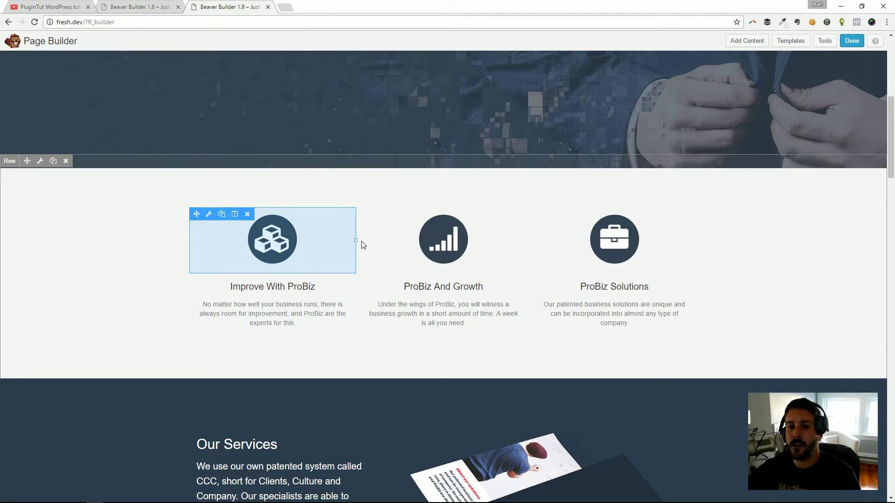
pyautogui.moveTo(429, 223)
pyautogui.moveTo(589, 219)
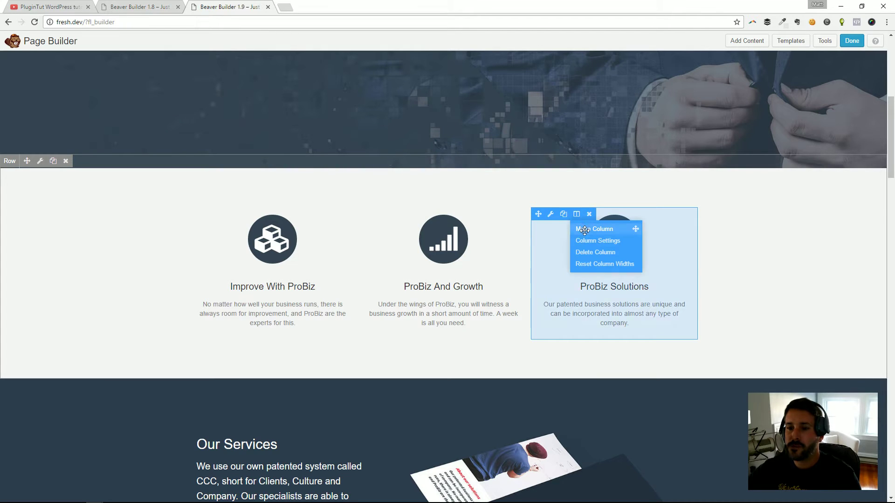
pyautogui.moveTo(584, 232); pyautogui.dragTo(189, 246)
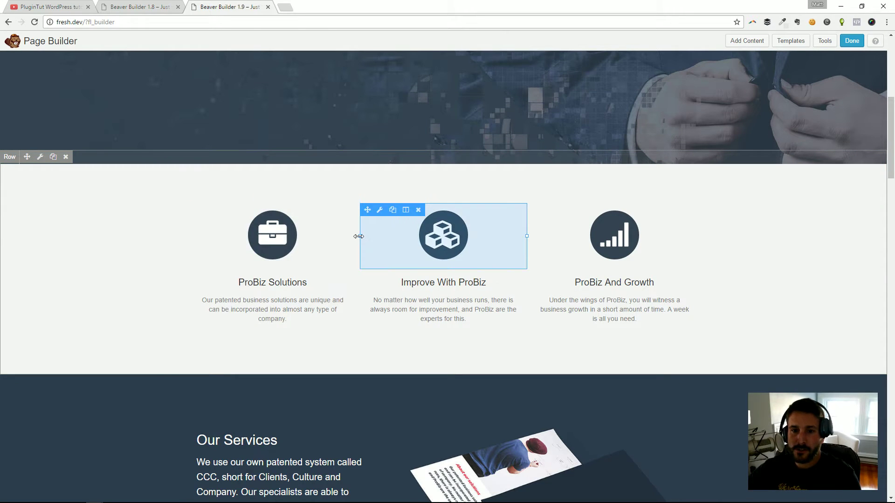
pyautogui.moveTo(360, 236); pyautogui.dragTo(601, 235)
pyautogui.moveTo(452, 237); pyautogui.dragTo(513, 237)
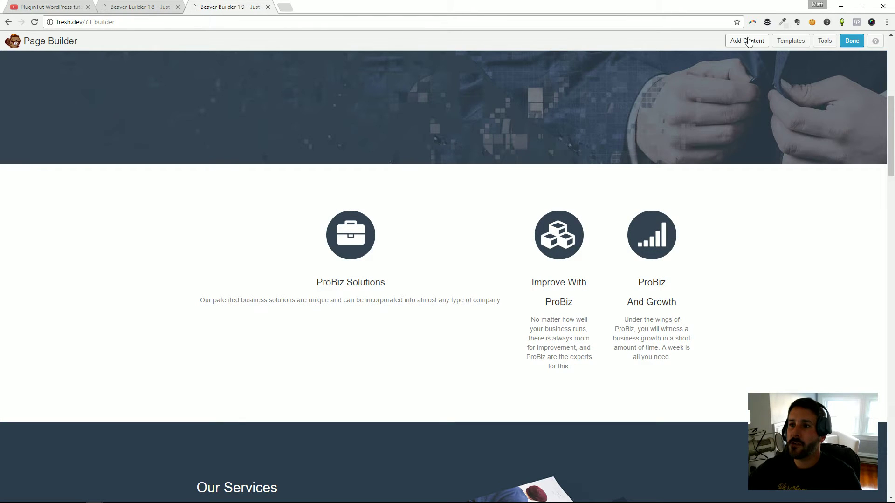
# On the 1.9 page, drop a 4 Columns row layout inside the ProBiz Solutions column.
pyautogui.click(746, 40)
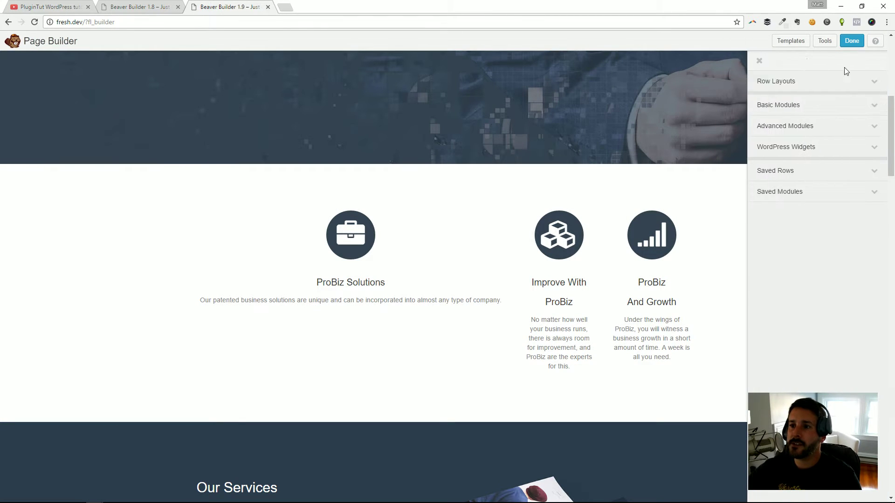
pyautogui.click(812, 88)
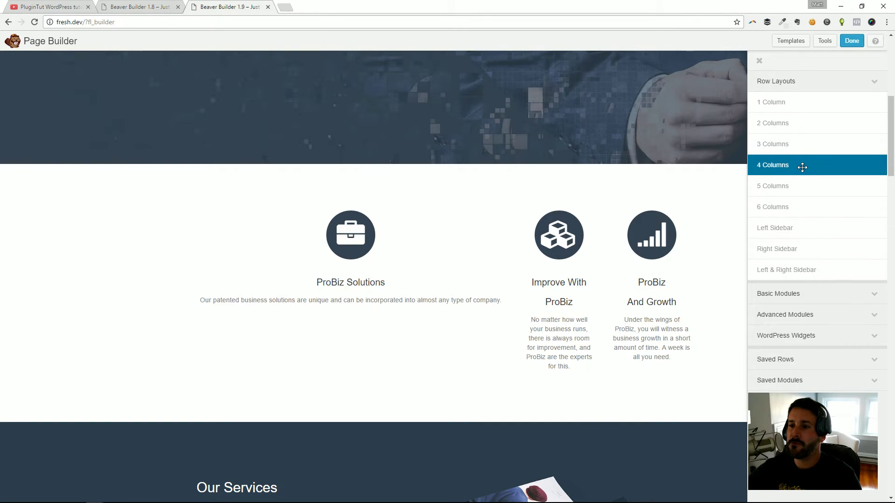
pyautogui.moveTo(800, 167); pyautogui.dragTo(372, 349)
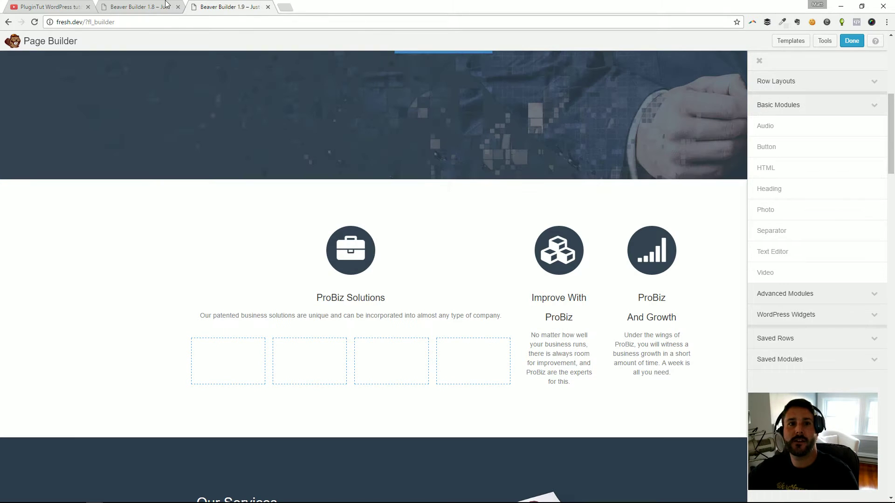
# On the 1.8 page, drop a four-column layout above the ProBiz feature columns.
pyautogui.click(147, 5)
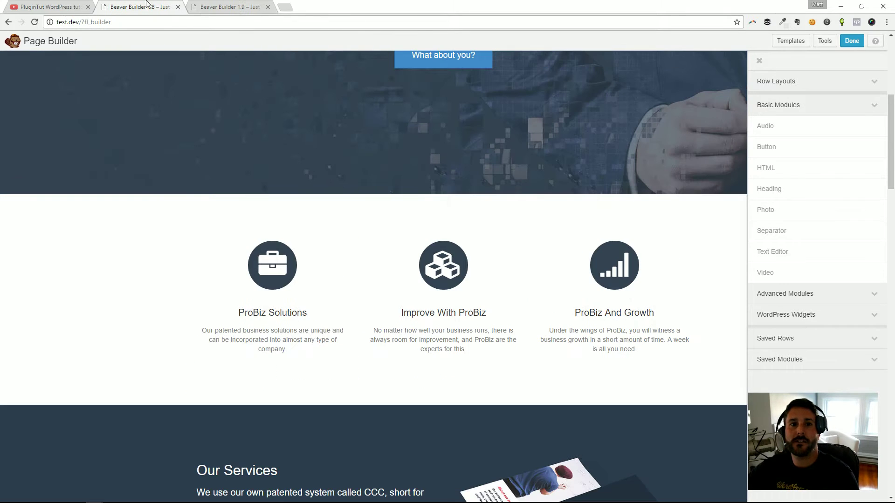
pyautogui.click(809, 82)
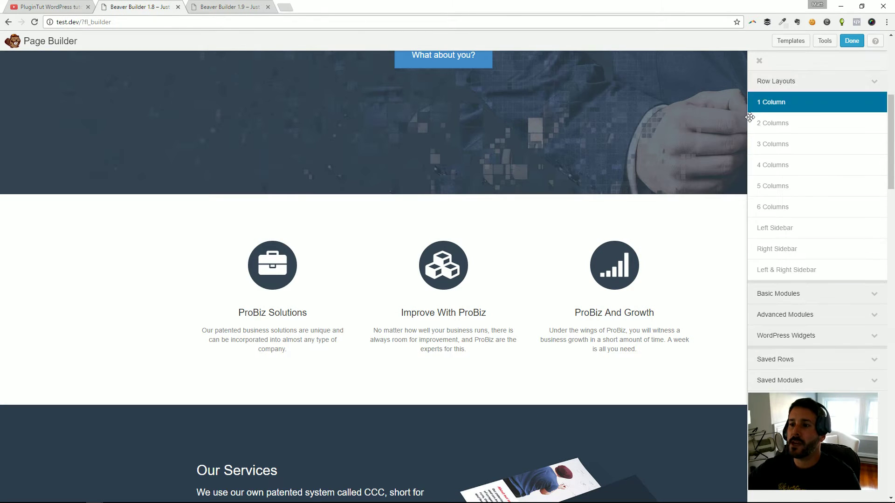
pyautogui.moveTo(783, 166); pyautogui.dragTo(412, 278)
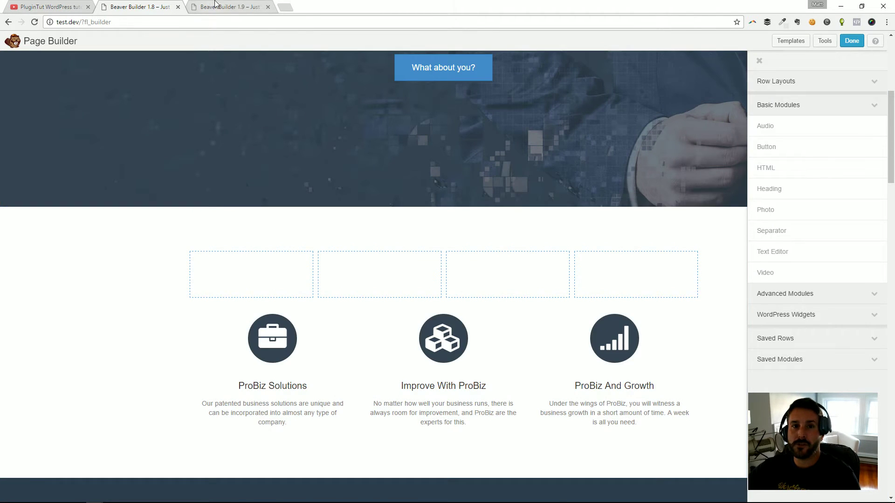
# Back on the 1.9 page, expand Row Layouts and drag a layout toward the page.
pyautogui.click(215, 4)
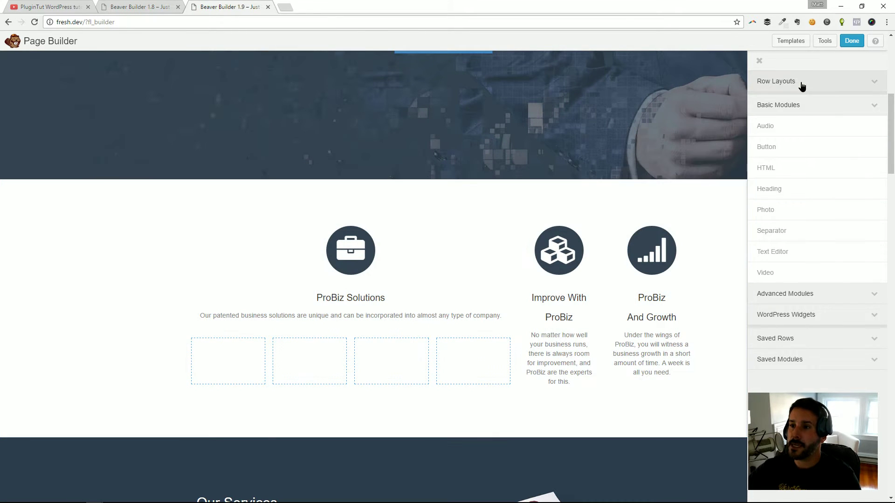
pyautogui.click(801, 84)
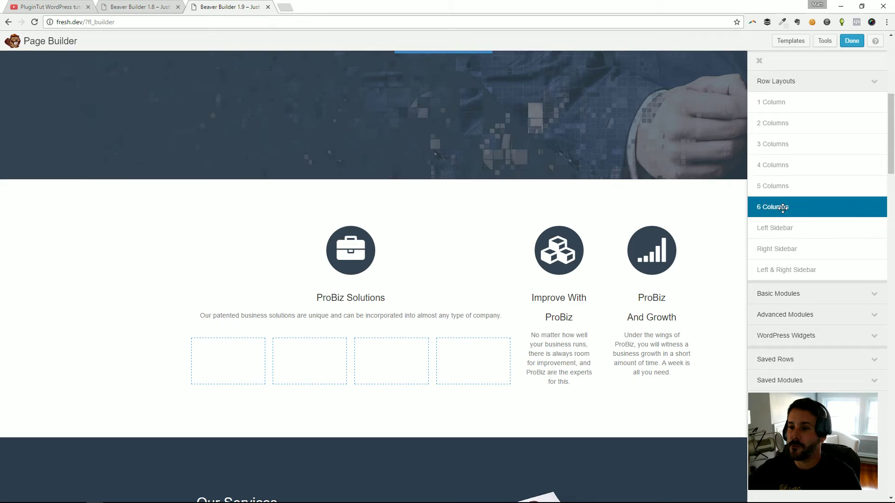
pyautogui.moveTo(784, 207); pyautogui.dragTo(761, 292)
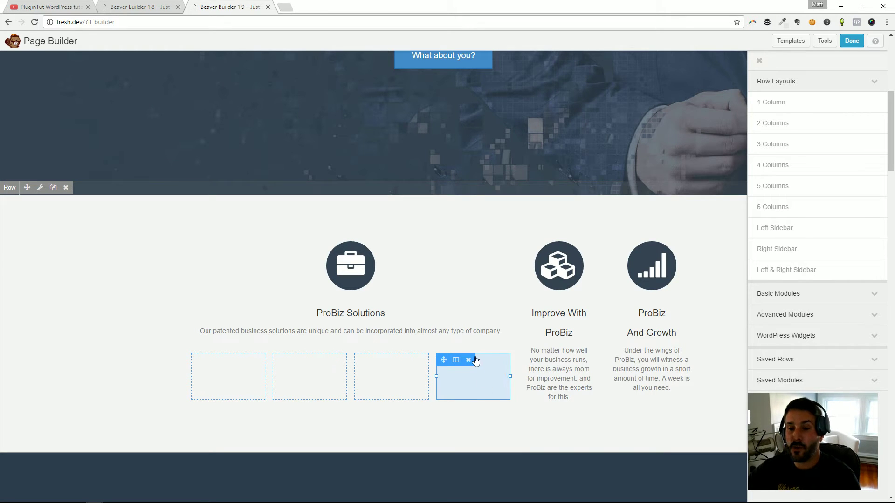
# Use Move Parent to drag ProBiz Solutions to the row's right end, then reorder a nested column.
pyautogui.moveTo(456, 363)
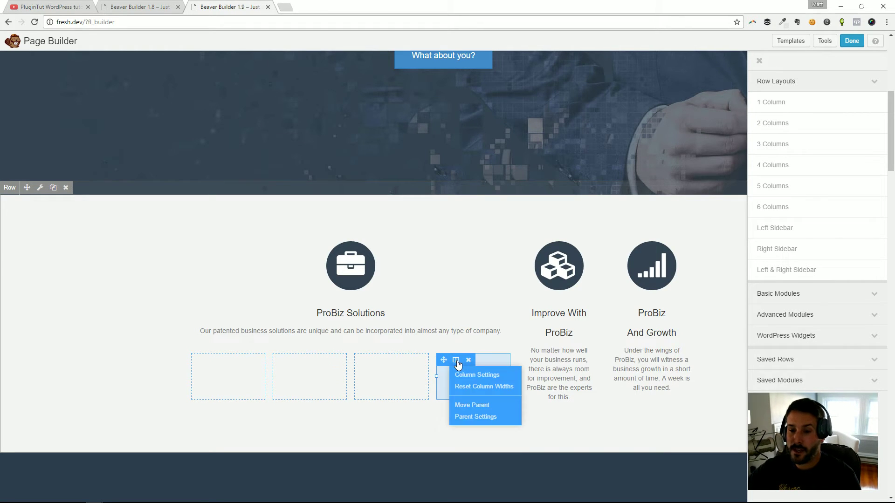
pyautogui.moveTo(502, 408); pyautogui.dragTo(462, 302)
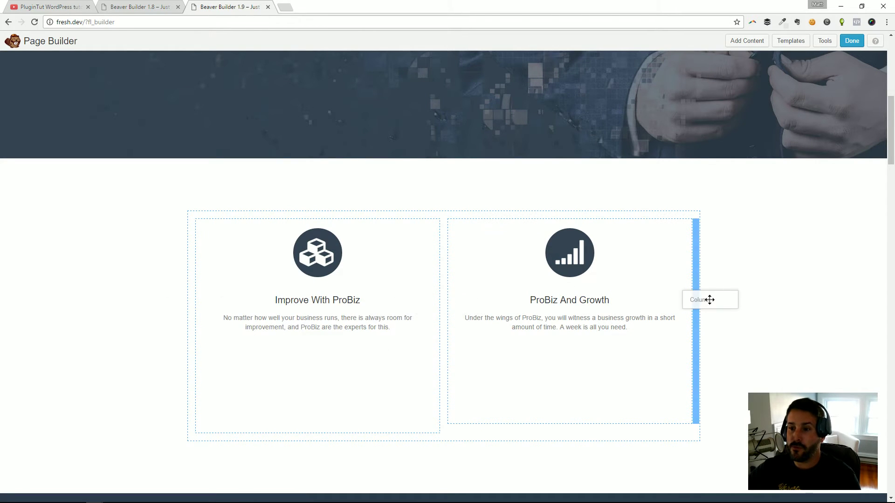
pyautogui.moveTo(709, 300); pyautogui.dragTo(709, 303)
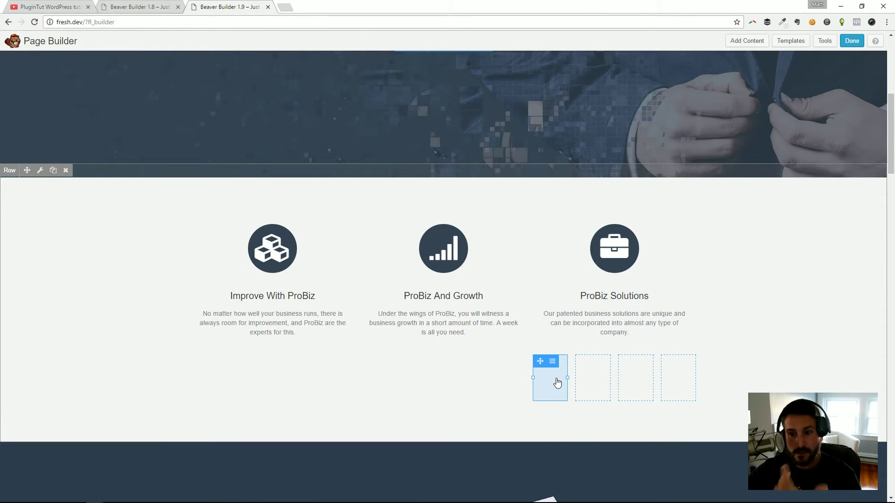
pyautogui.moveTo(540, 361); pyautogui.dragTo(685, 370)
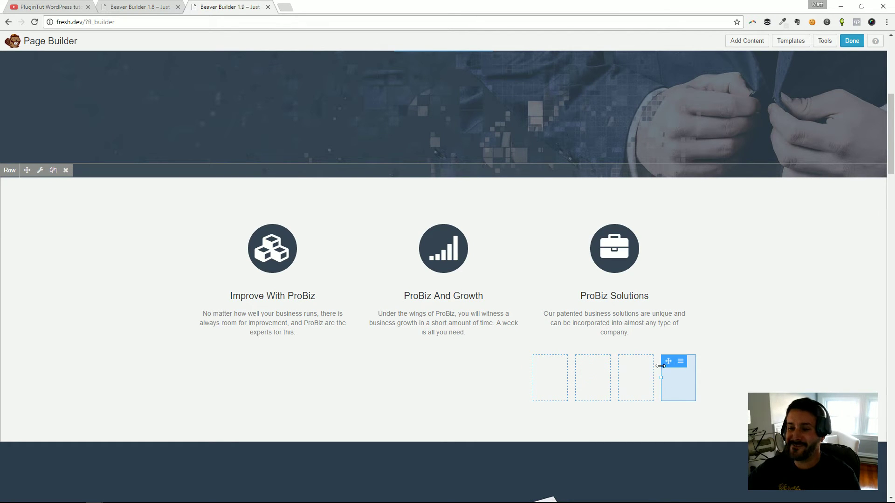
# Open the last nested column's options and scroll to review the rearranged row.
pyautogui.click(680, 363)
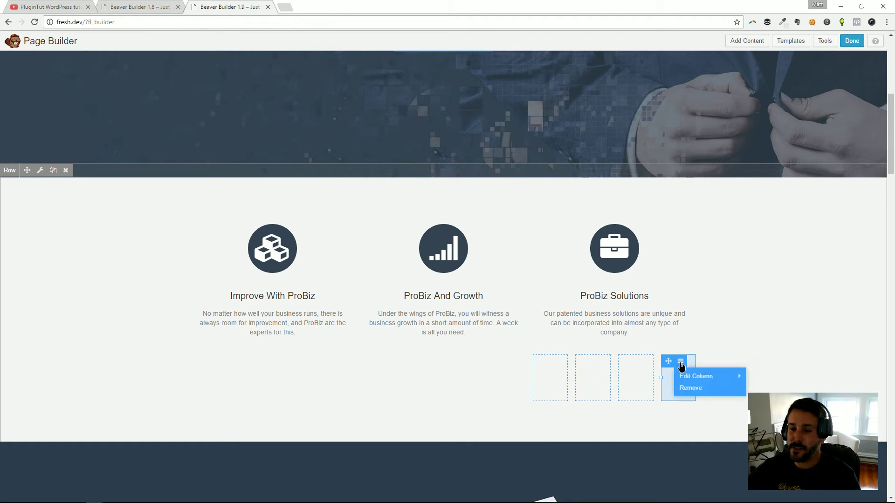
pyautogui.click(680, 363)
pyautogui.click(681, 364)
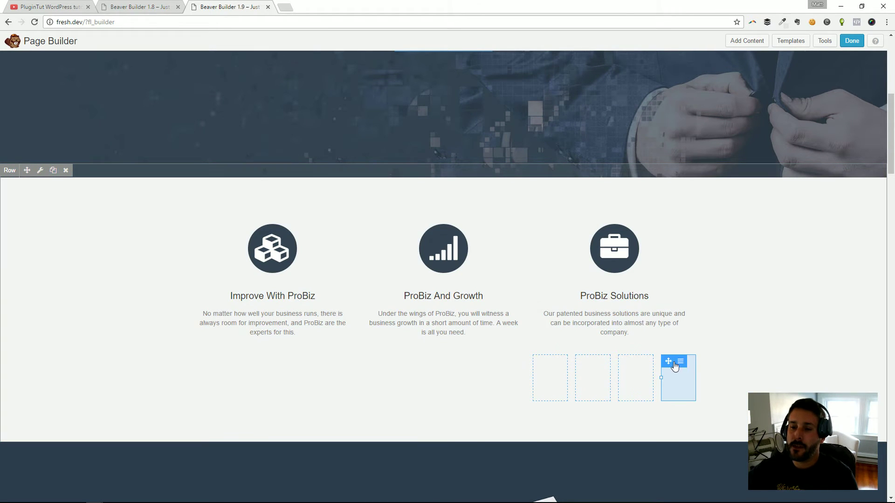
pyautogui.moveTo(680, 362)
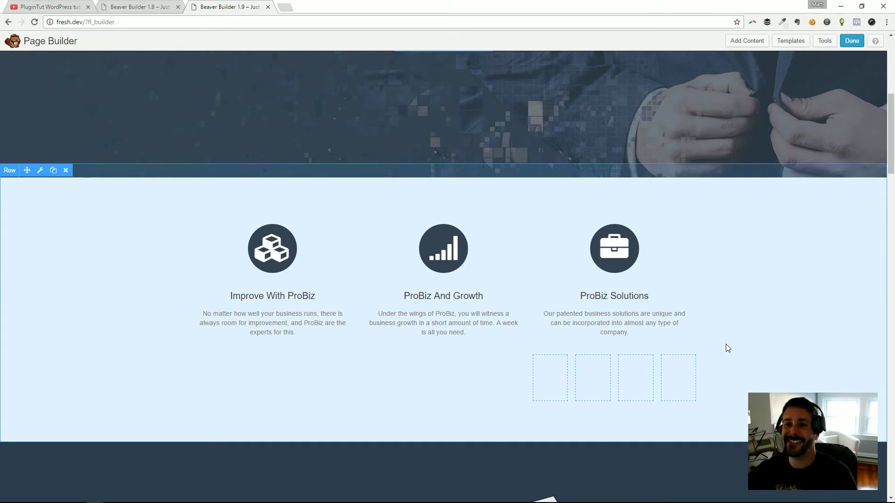
pyautogui.scroll(5, 711, 329)
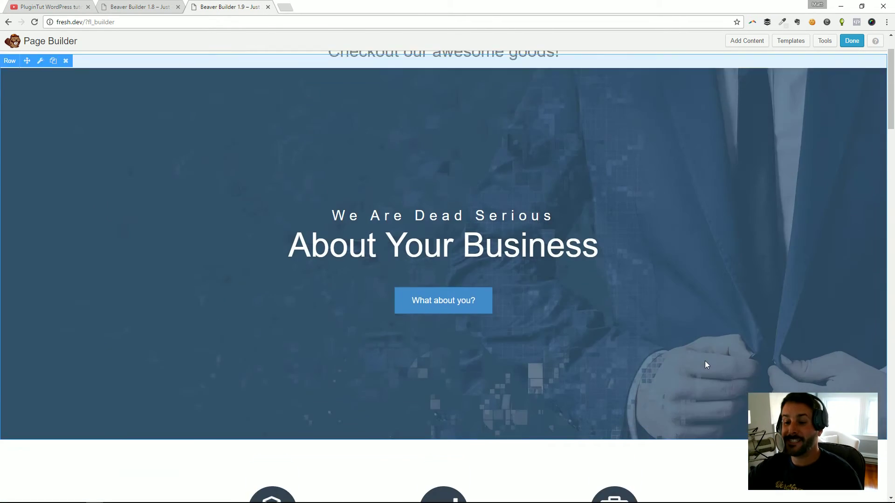
pyautogui.scroll(-4, 675, 397)
pyautogui.scroll(-1, 679, 393)
pyautogui.scroll(5, 494, 417)
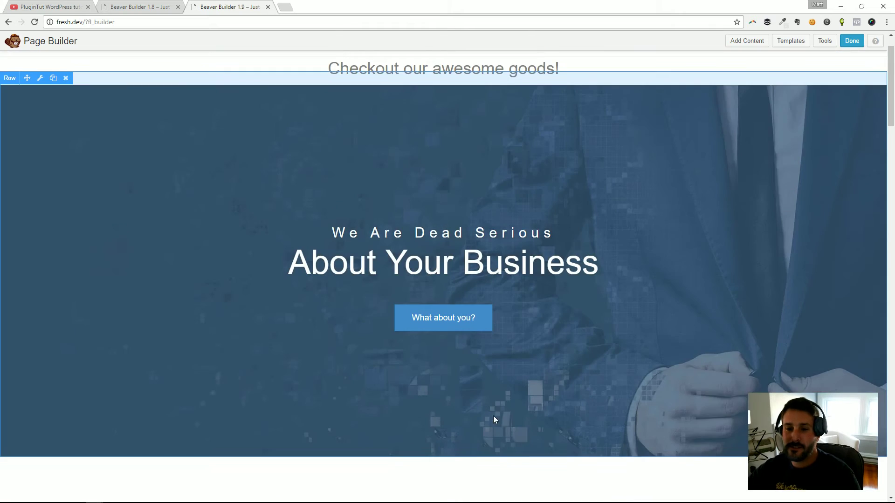
pyautogui.scroll(-4, 494, 417)
pyautogui.scroll(-1, 295, 319)
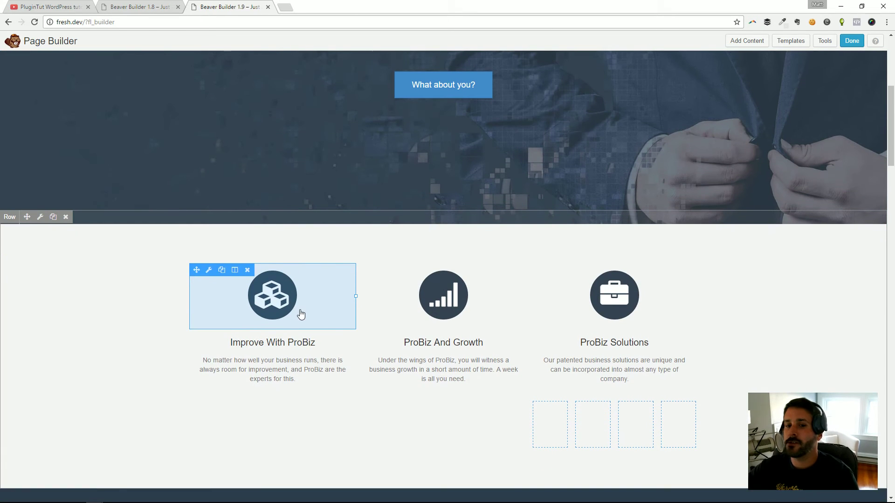
# On 1.9, show the Improve With ProBiz icon's Advanced margin settings.
pyautogui.click(209, 270)
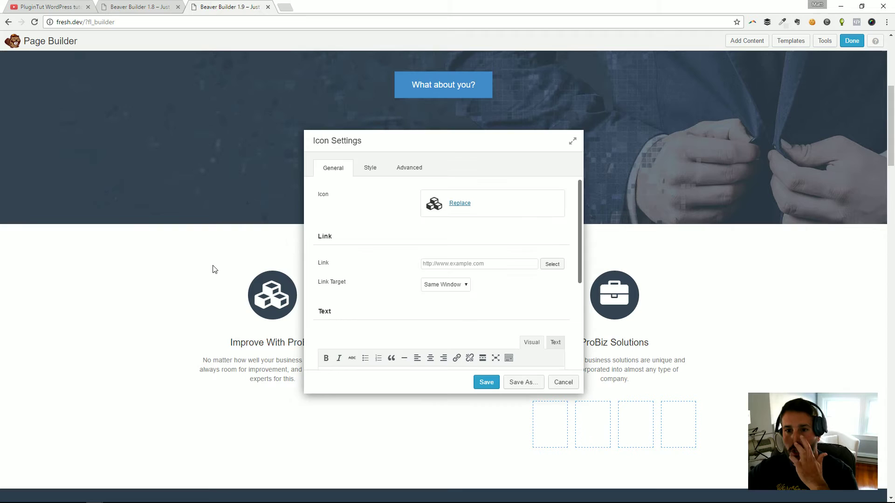
pyautogui.click(399, 172)
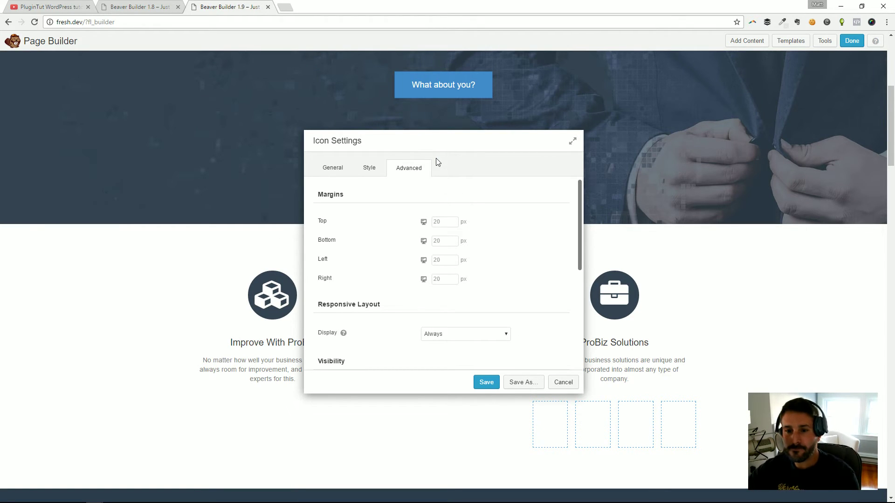
pyautogui.moveTo(439, 140); pyautogui.dragTo(508, 128)
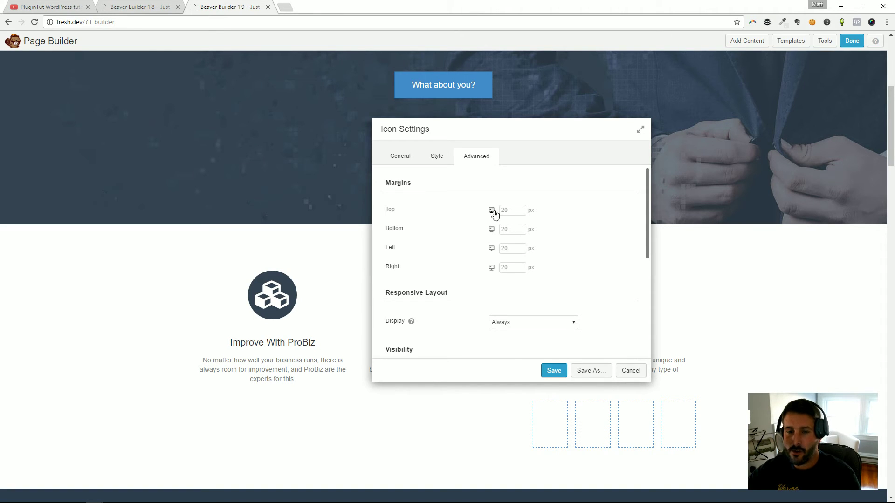
# Show the ProBiz Solutions icon's margin settings on the 1.8 page, then return to 1.9.
pyautogui.click(123, 7)
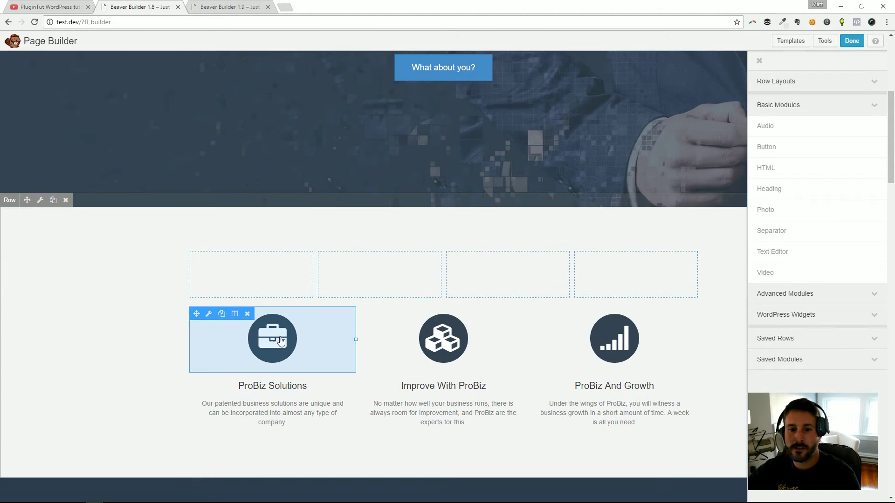
pyautogui.click(208, 313)
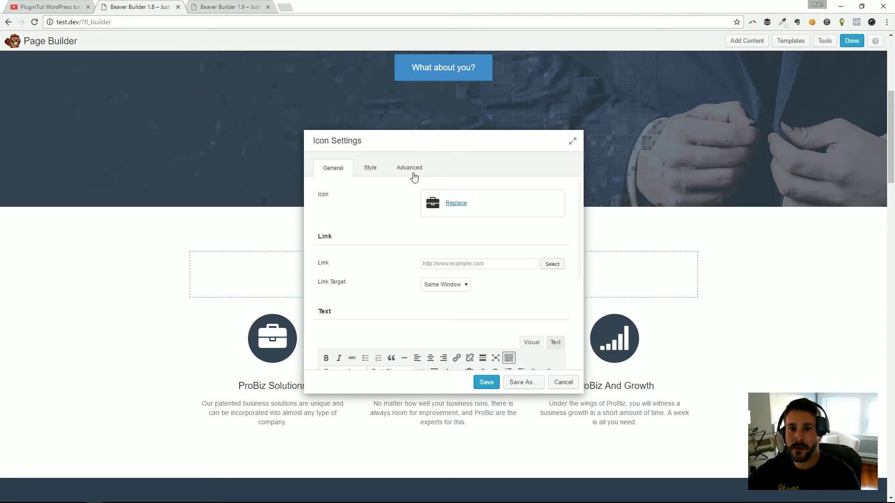
pyautogui.click(410, 171)
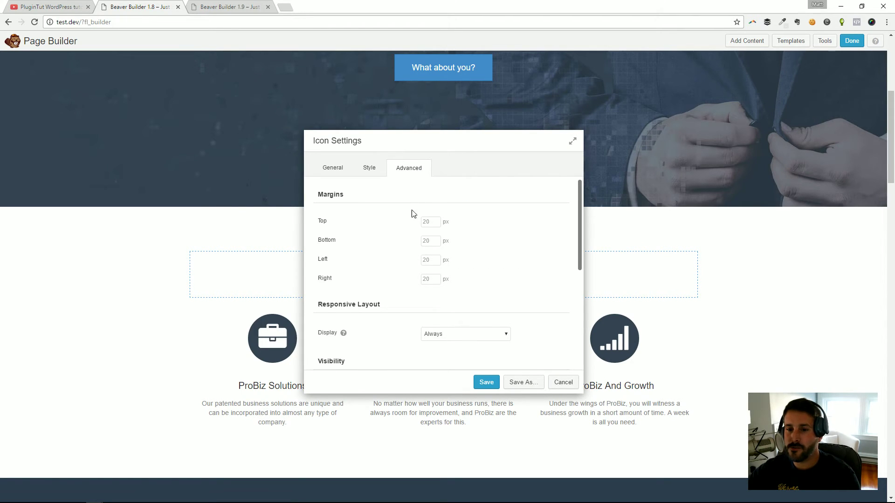
pyautogui.click(231, 7)
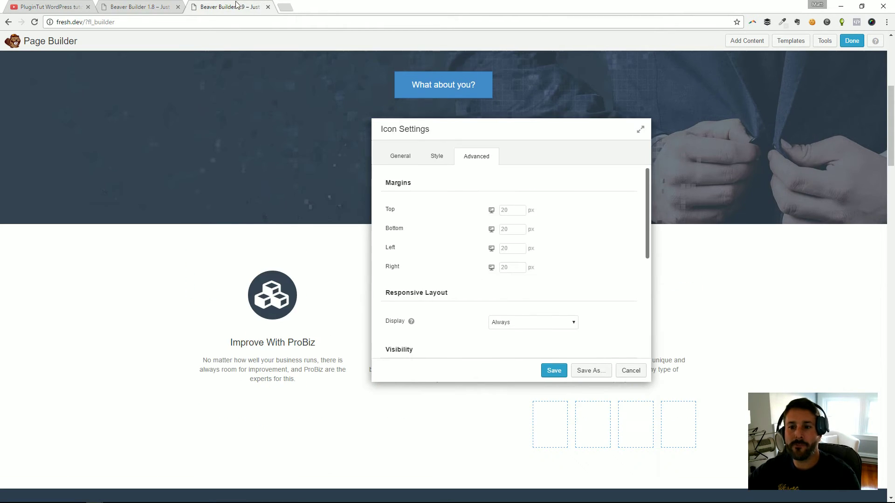
# Preview the icon margins at tablet and phone widths, return to desktop, then cancel Icon Settings.
pyautogui.moveTo(471, 134); pyautogui.dragTo(103, 47)
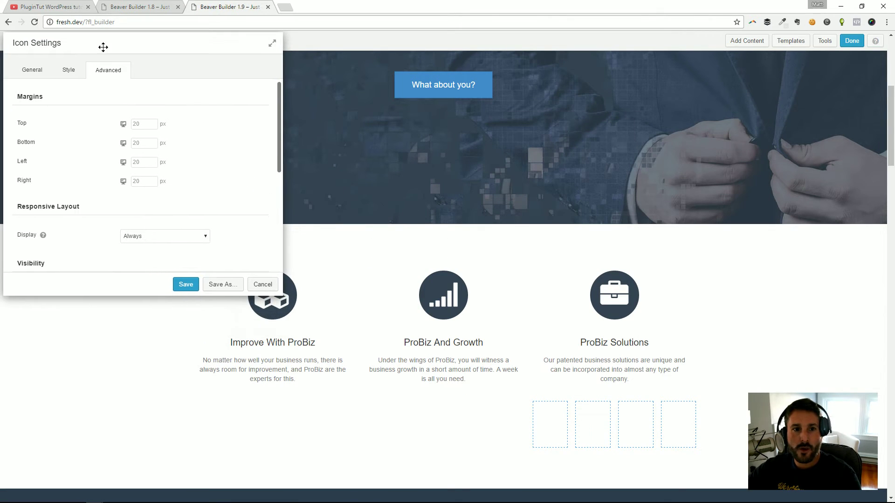
pyautogui.click(123, 124)
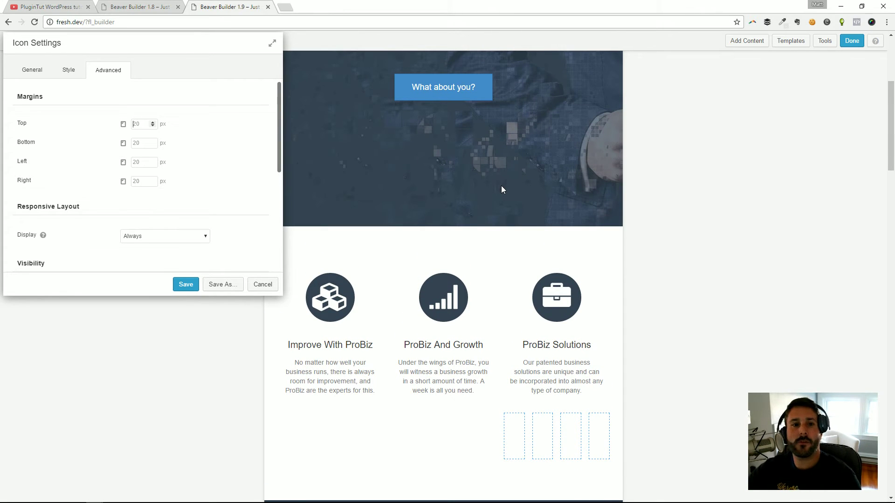
pyautogui.click(123, 124)
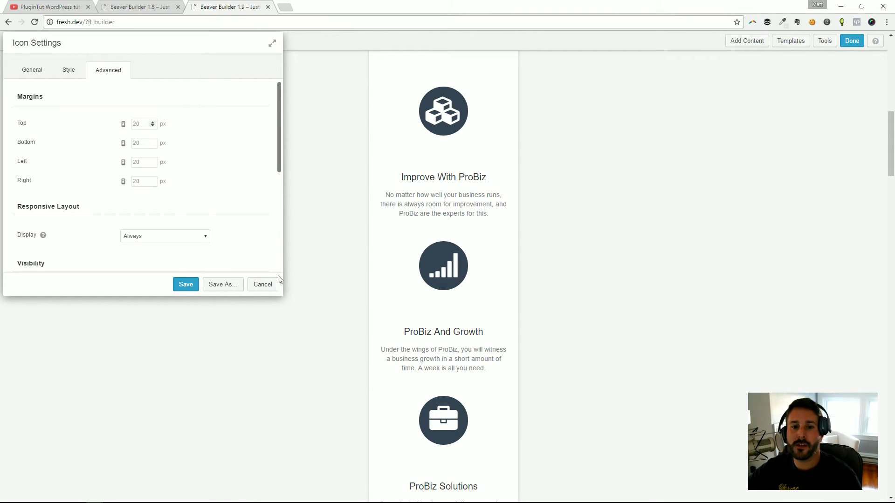
pyautogui.click(123, 125)
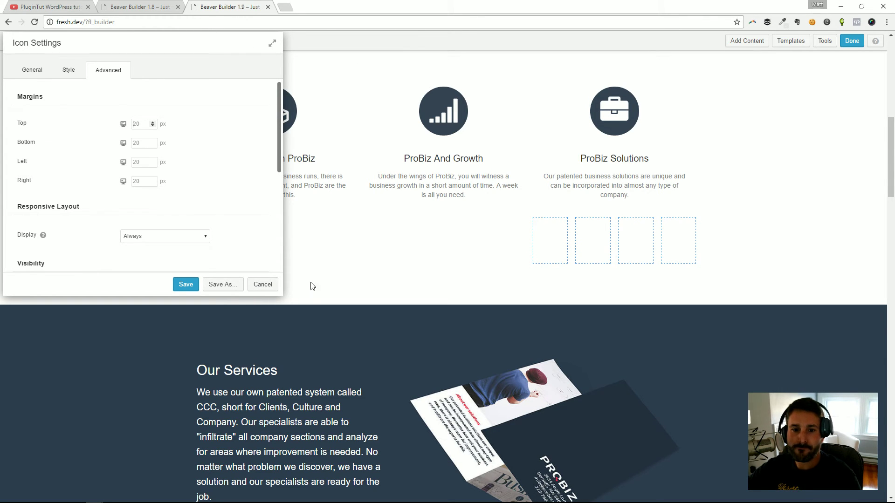
pyautogui.click(262, 284)
pyautogui.scroll(10, 429, 218)
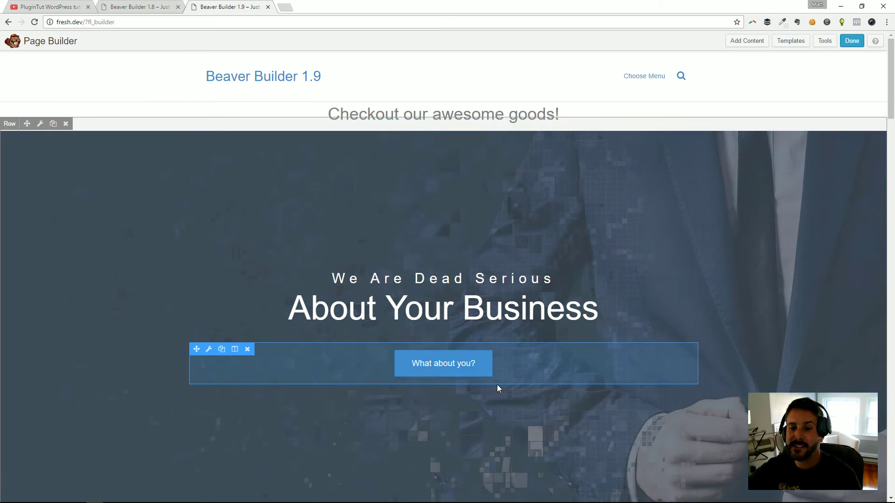
pyautogui.scroll(-4, 466, 354)
pyautogui.scroll(-2, 420, 139)
pyautogui.scroll(4, 447, 200)
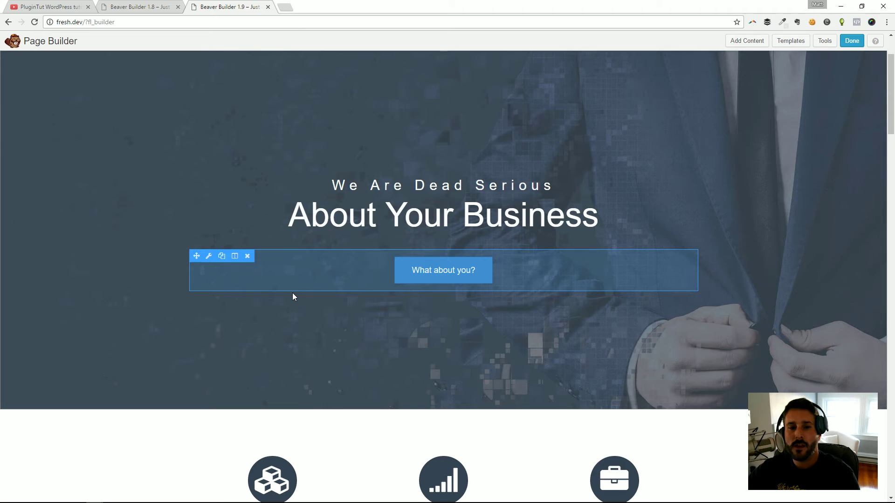
pyautogui.click(209, 257)
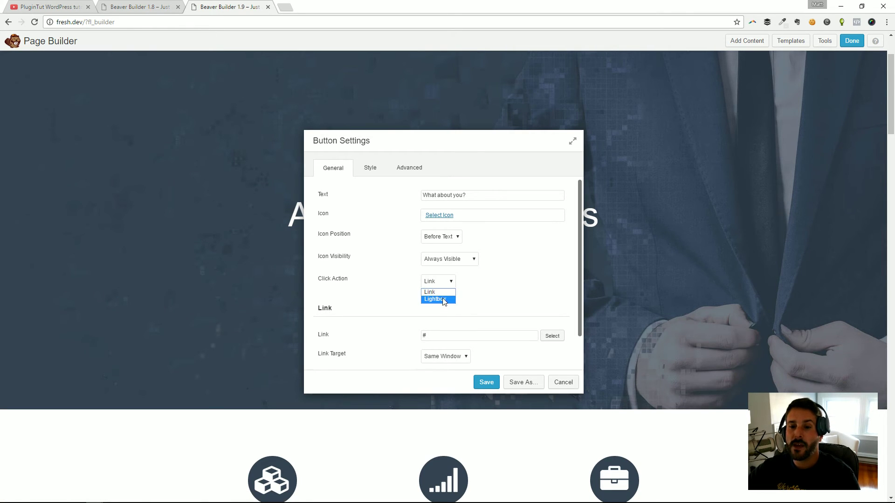
pyautogui.click(438, 299)
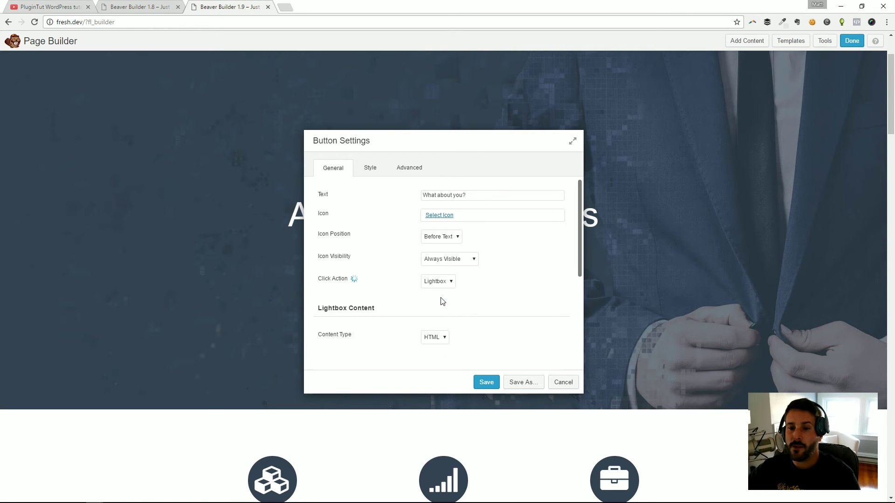
pyautogui.click(435, 339)
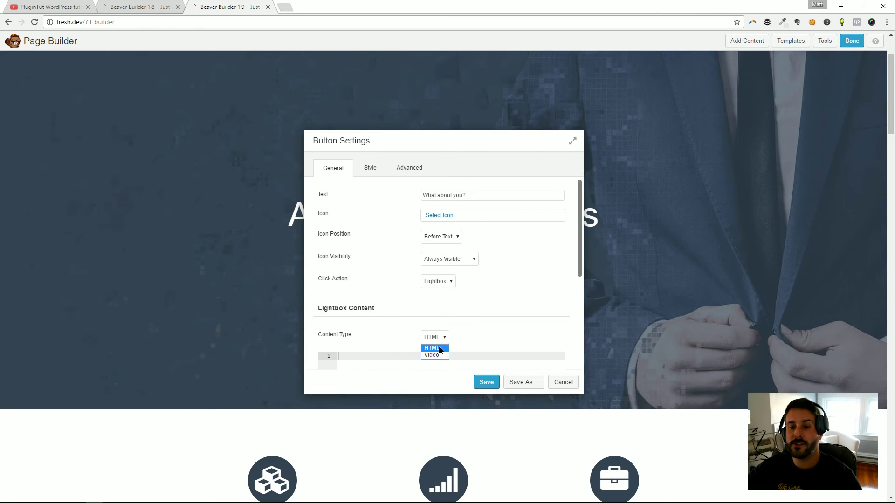
pyautogui.click(438, 338)
pyautogui.click(435, 354)
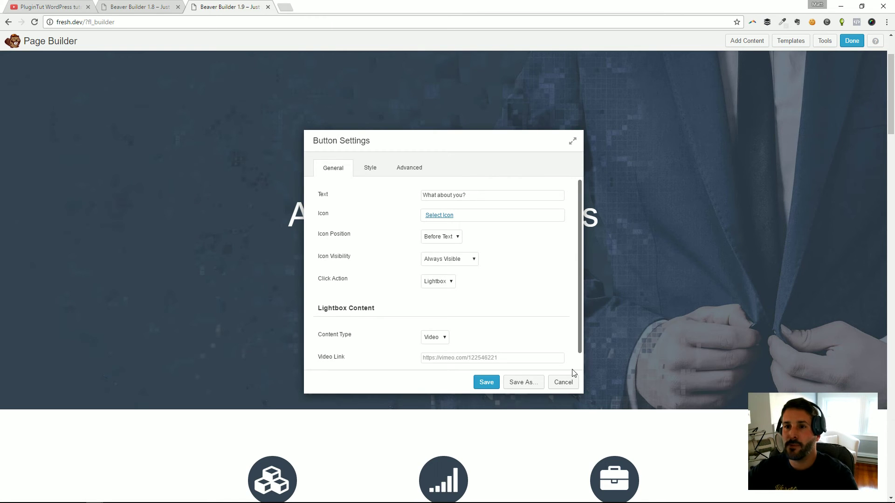
pyautogui.click(563, 382)
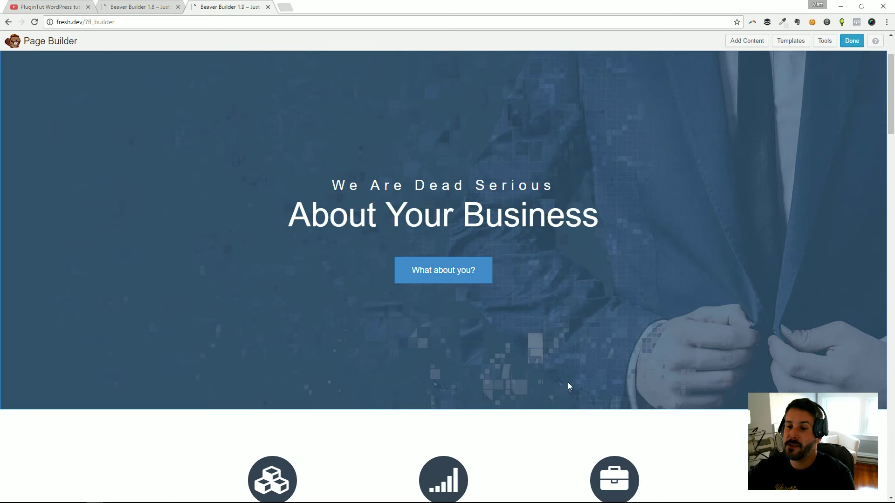
# On the 1.8 page, cancel the open Icon Settings without saving.
pyautogui.scroll(-9, 556, 357)
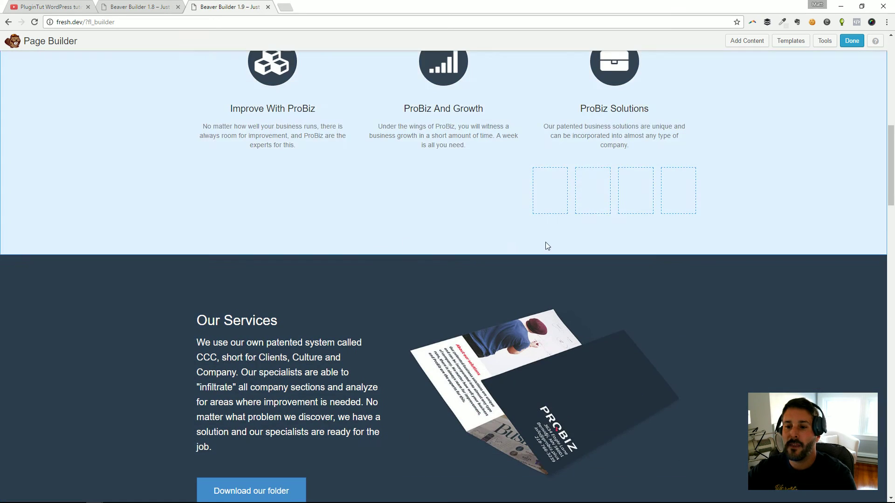
pyautogui.scroll(4, 490, 209)
pyautogui.click(133, 8)
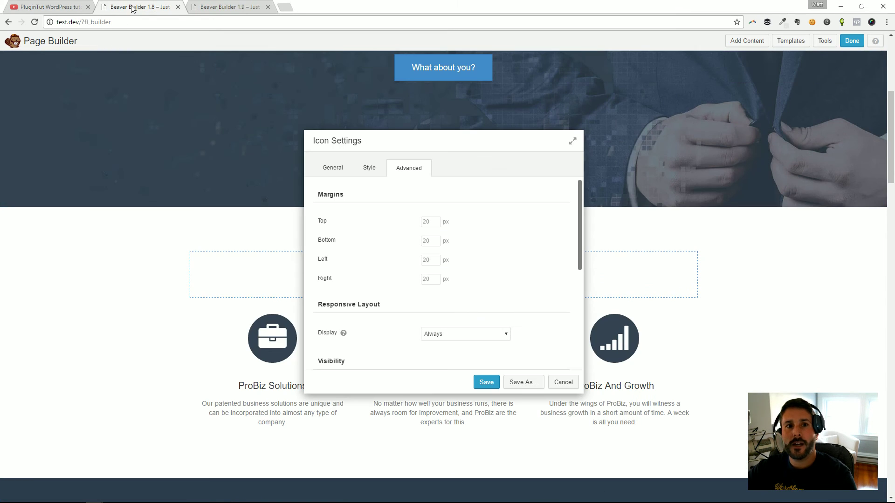
pyautogui.click(563, 383)
pyautogui.scroll(6, 483, 161)
# Inspect the hero button's Link Target choices and cancel its settings unchanged.
pyautogui.click(209, 321)
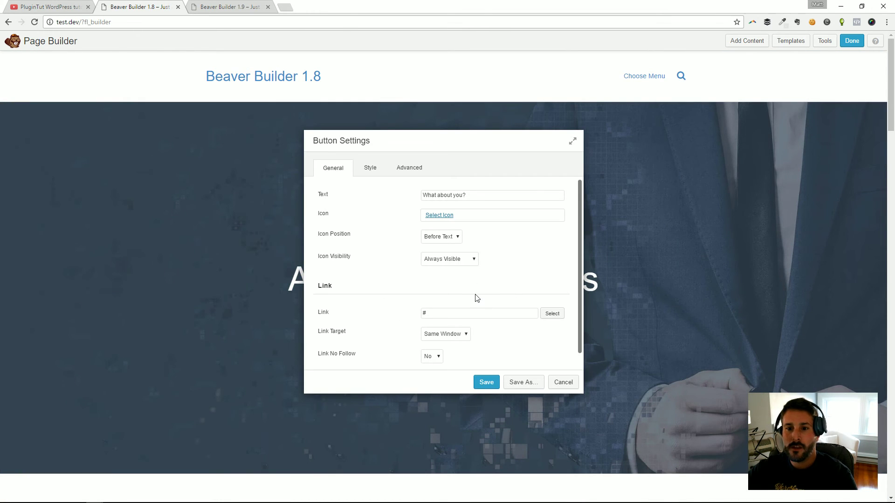
pyautogui.scroll(-1, 478, 296)
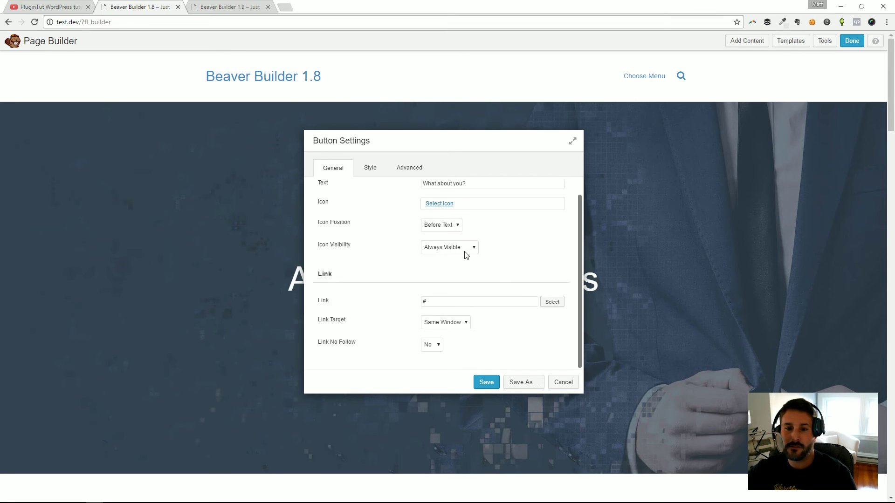
pyautogui.click(463, 322)
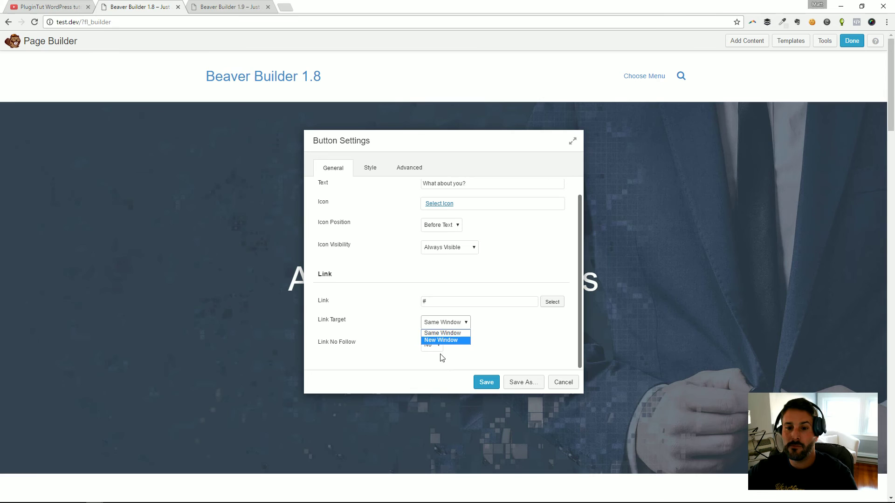
pyautogui.click(502, 336)
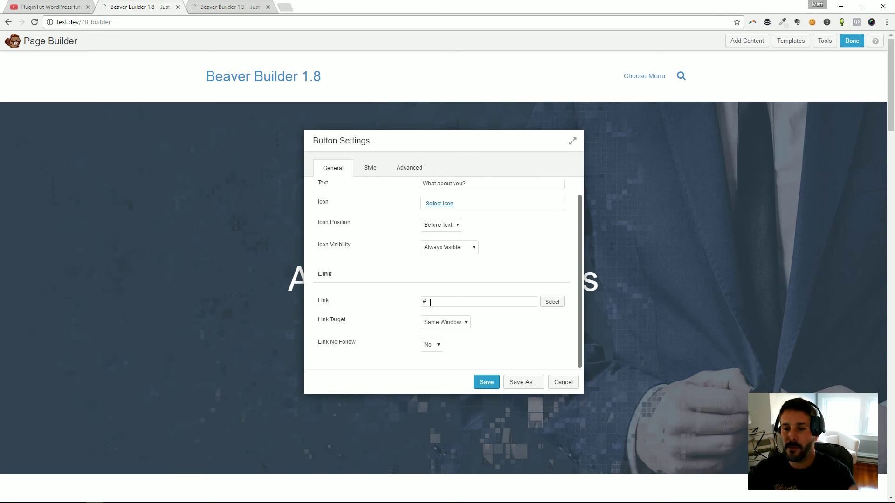
pyautogui.click(561, 384)
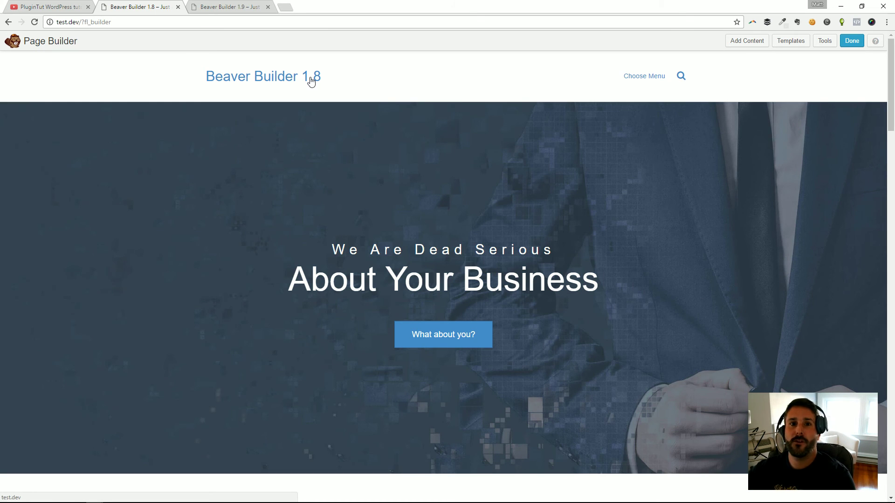
# Pass through the Beaver Builder 1.9 tab and bring up the PluginTut YouTube channel.
pyautogui.click(222, 7)
pyautogui.scroll(6, 345, 121)
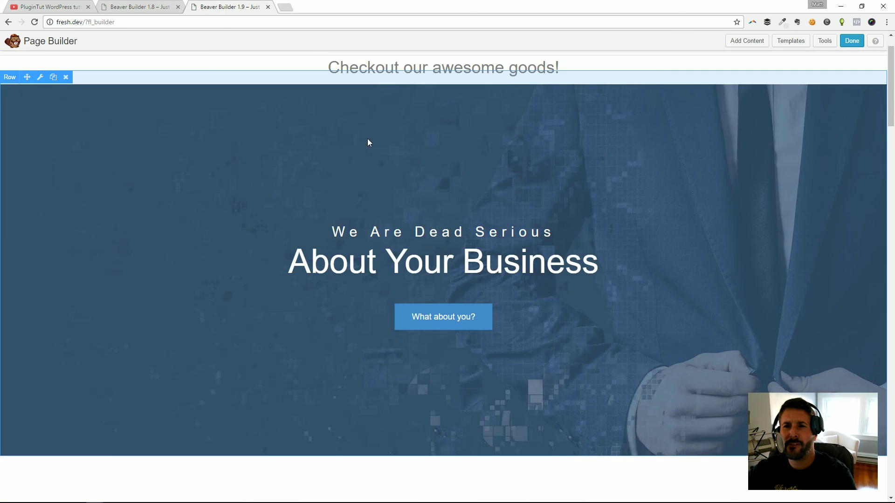
pyautogui.scroll(1, 367, 142)
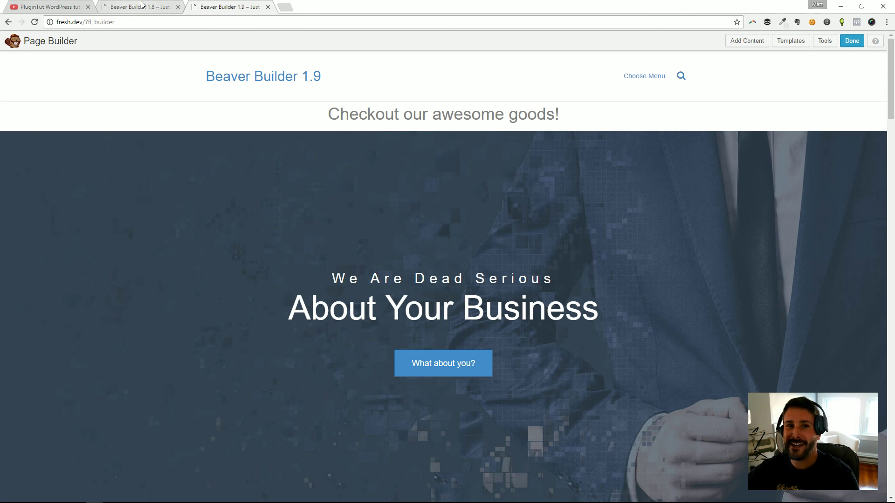
pyautogui.click(52, 7)
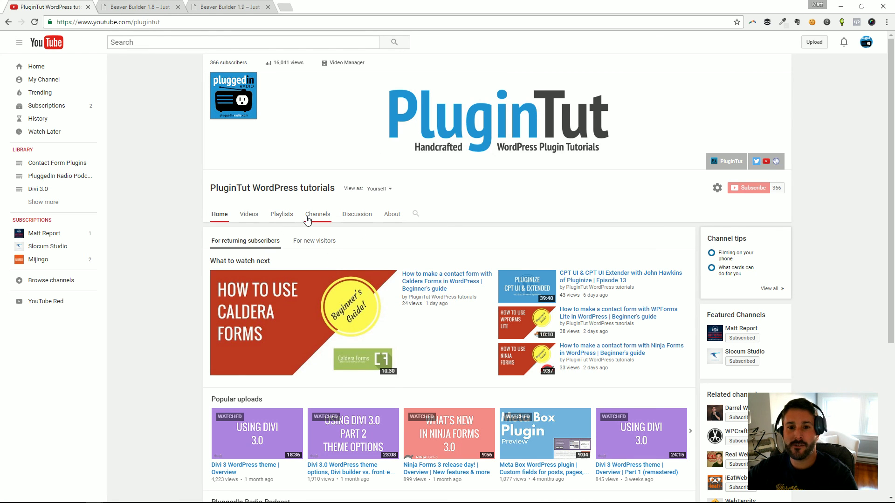
# Start the Contact Form Plugins playlist, pause playback, and delete its [Deleted video] entry.
pyautogui.click(281, 214)
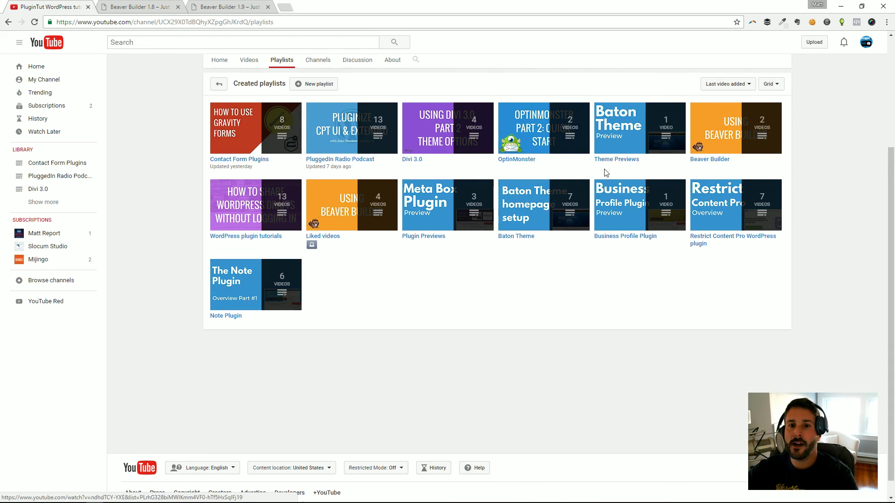
pyautogui.click(255, 129)
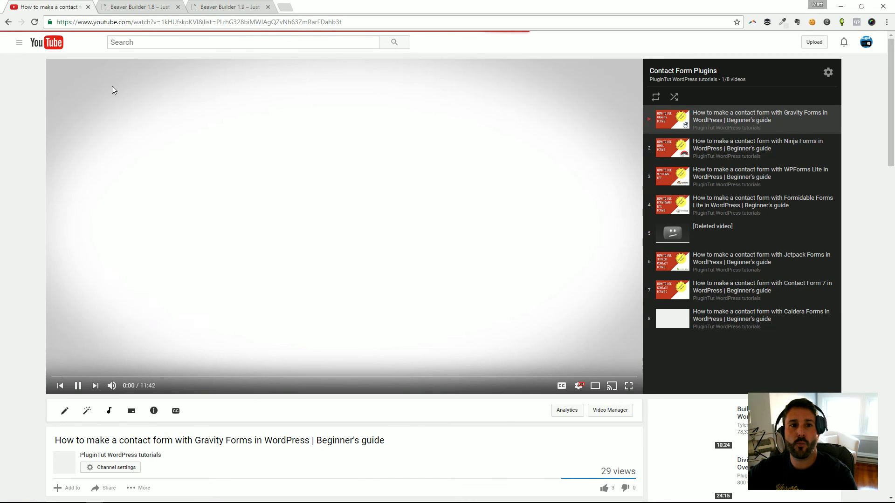
pyautogui.click(78, 385)
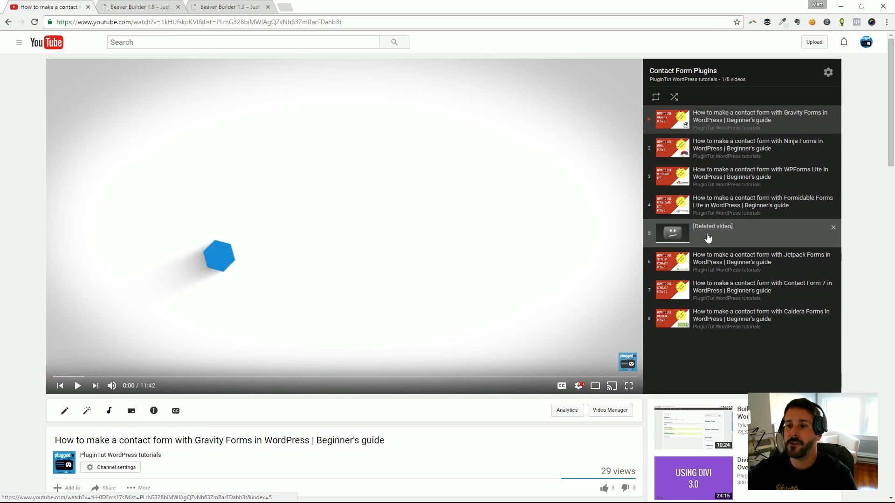
pyautogui.click(835, 228)
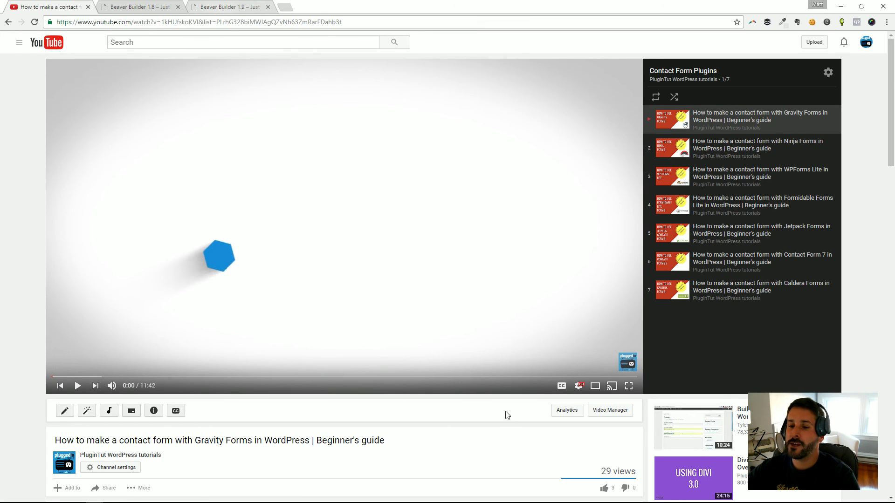
pyautogui.scroll(-4, 505, 413)
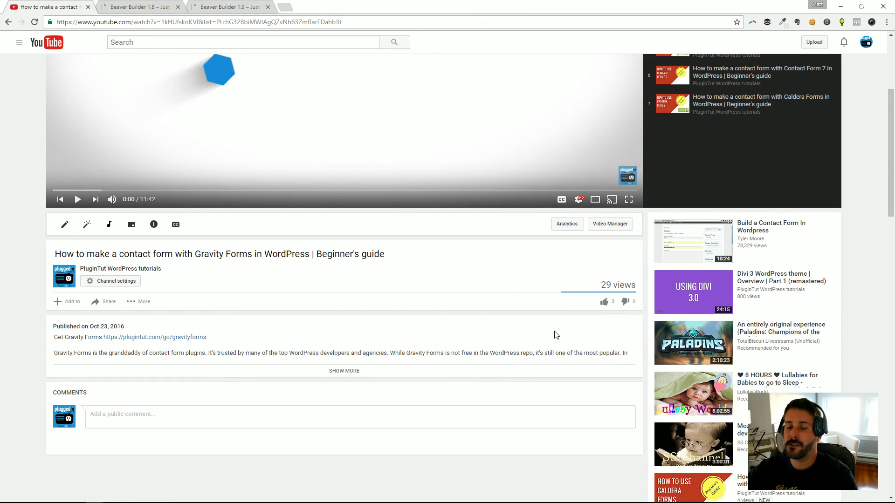